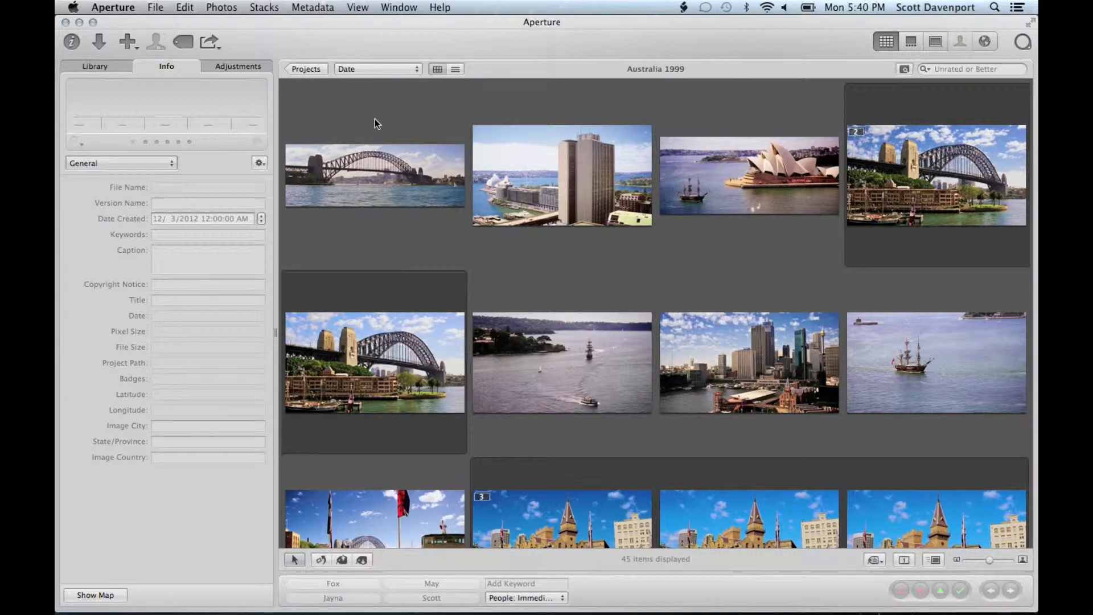
Step: Open the smart album IPTC: Image City & Country and review the rules in its smart settings
click(372, 162)
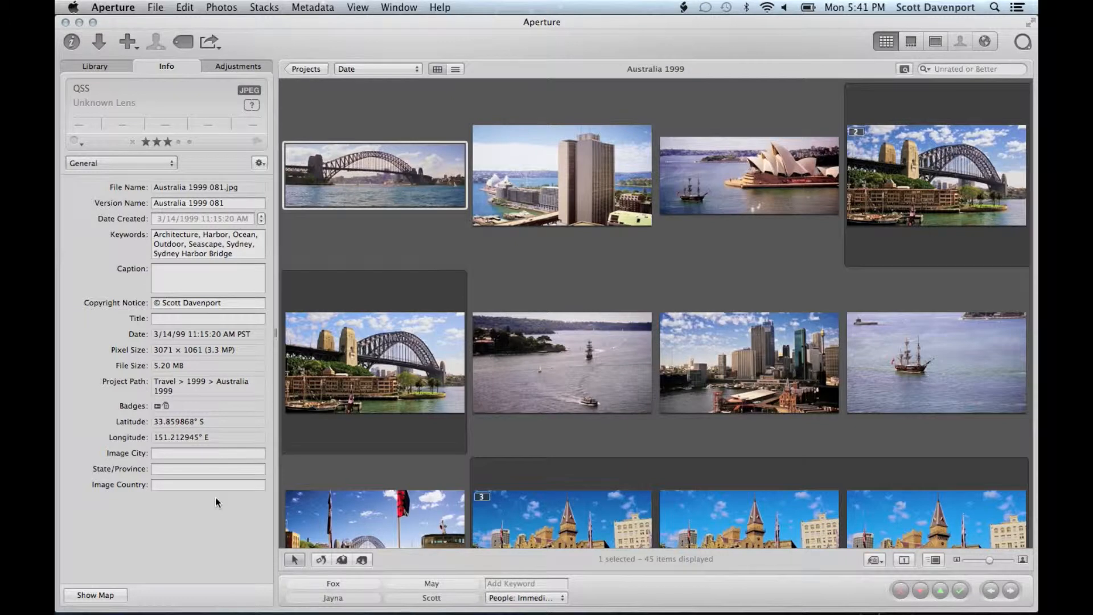
click(111, 66)
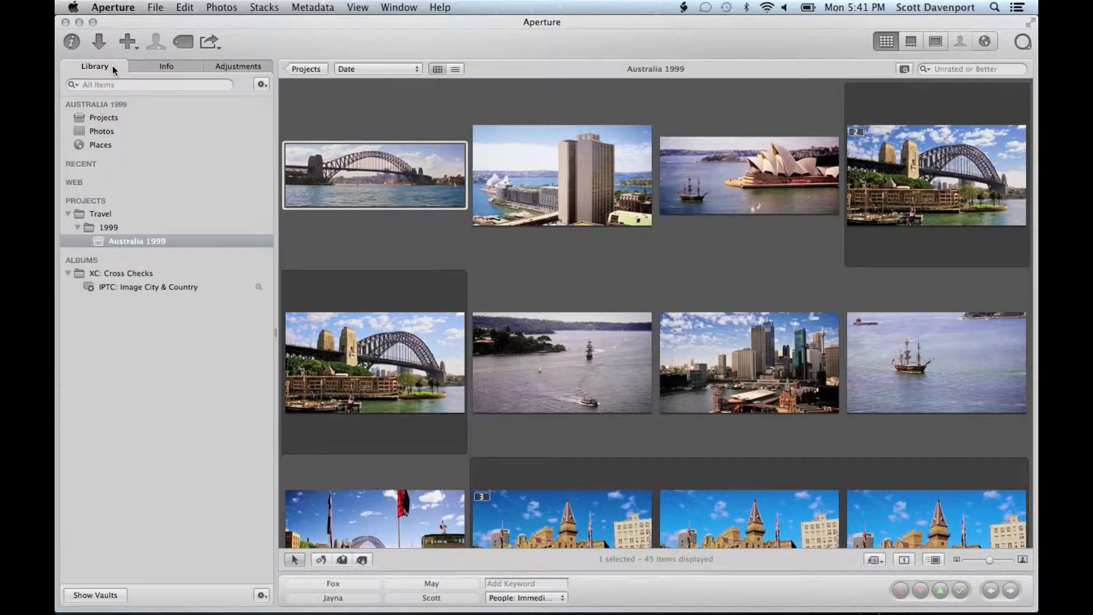
click(120, 286)
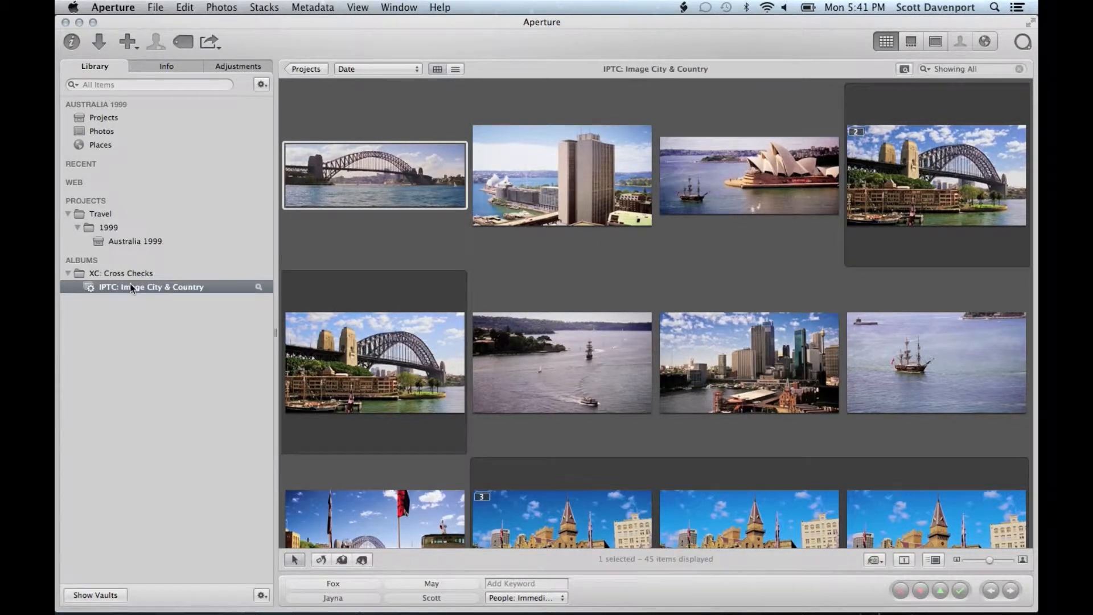
click(258, 287)
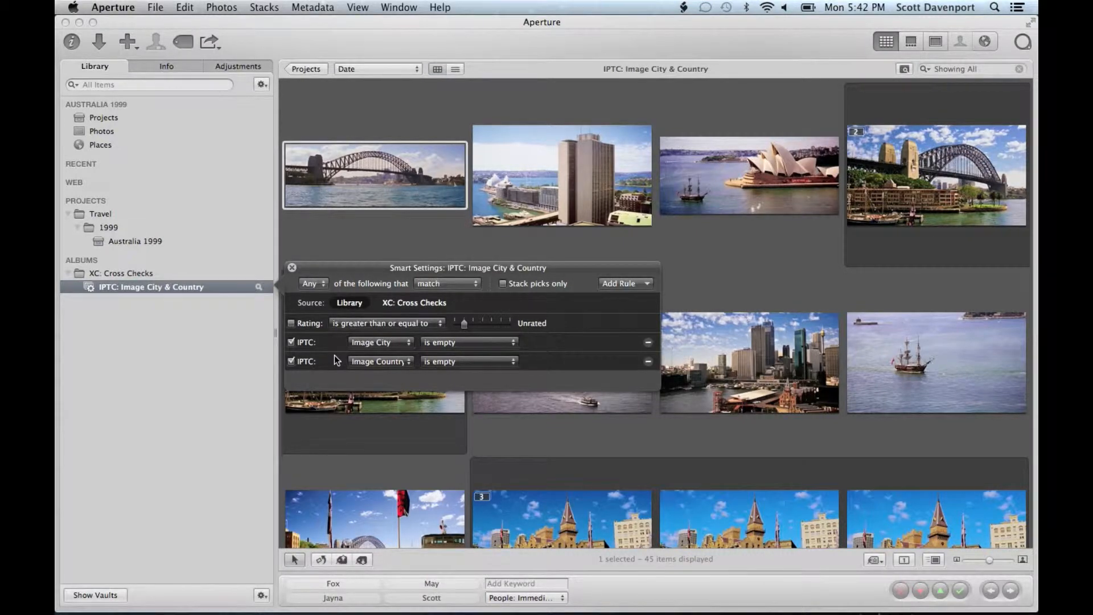
click(292, 268)
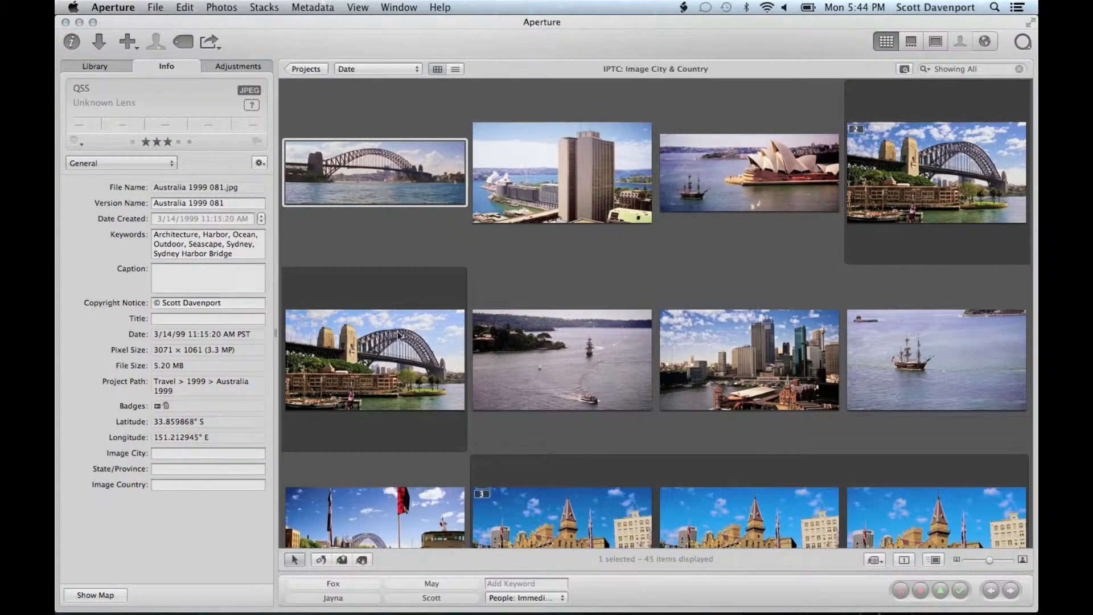
Step: Show the album's photos on the Places map and inspect the location pins around Sydney
click(981, 48)
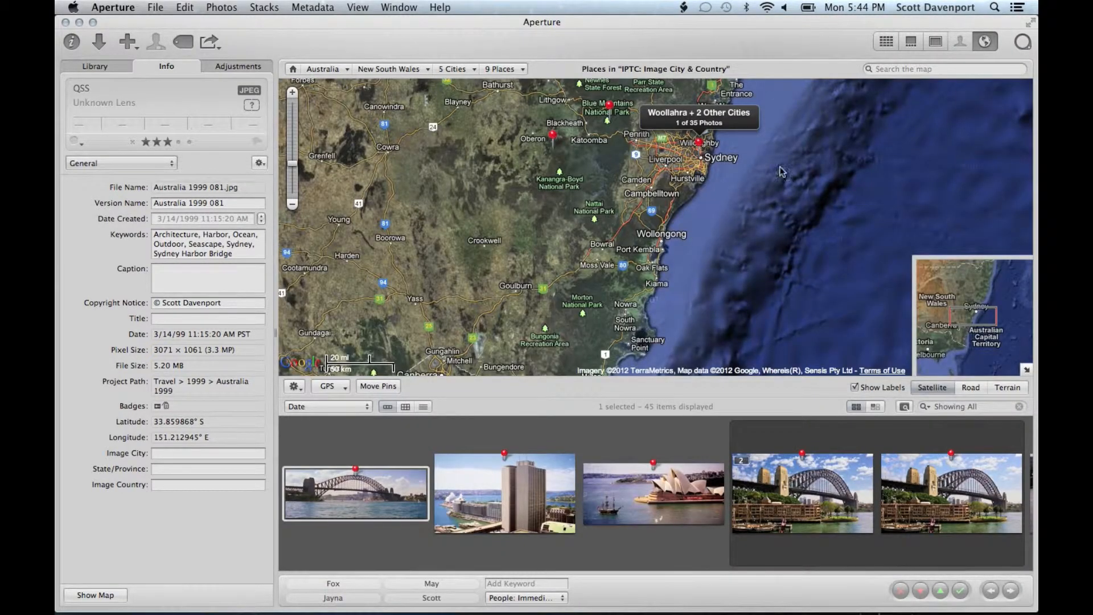
drag(632, 179, 642, 255)
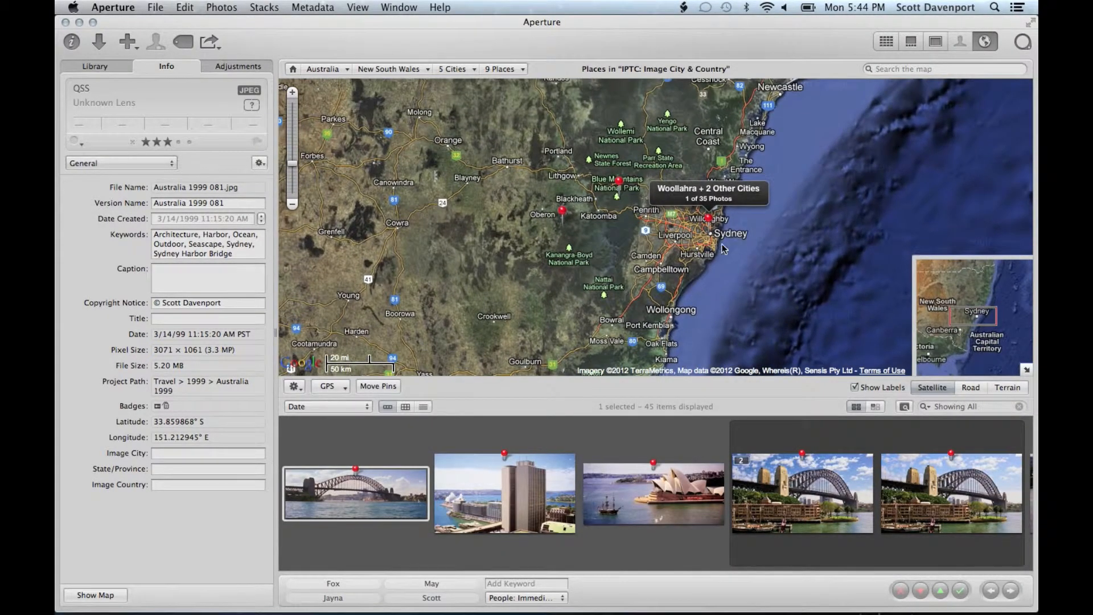
mouse_move(565, 215)
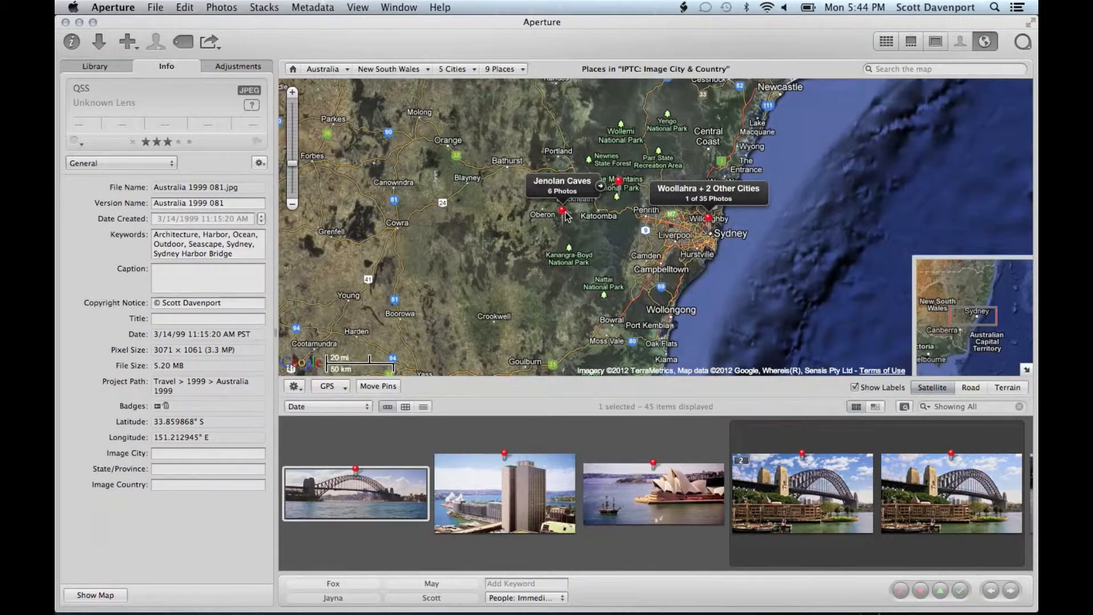
double_click(643, 224)
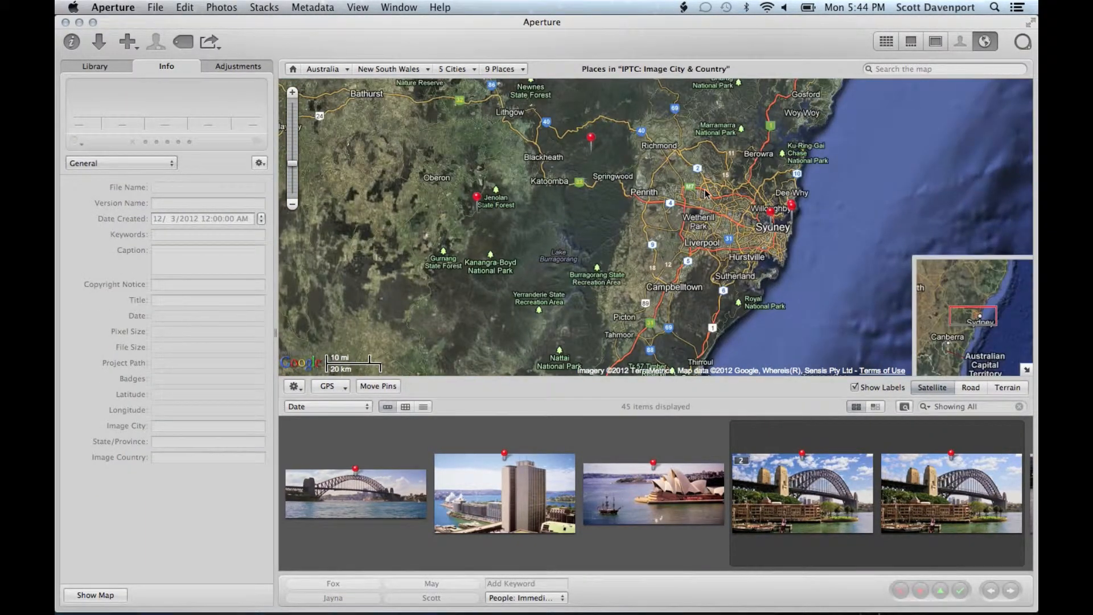
drag(724, 119, 724, 135)
double_click(724, 135)
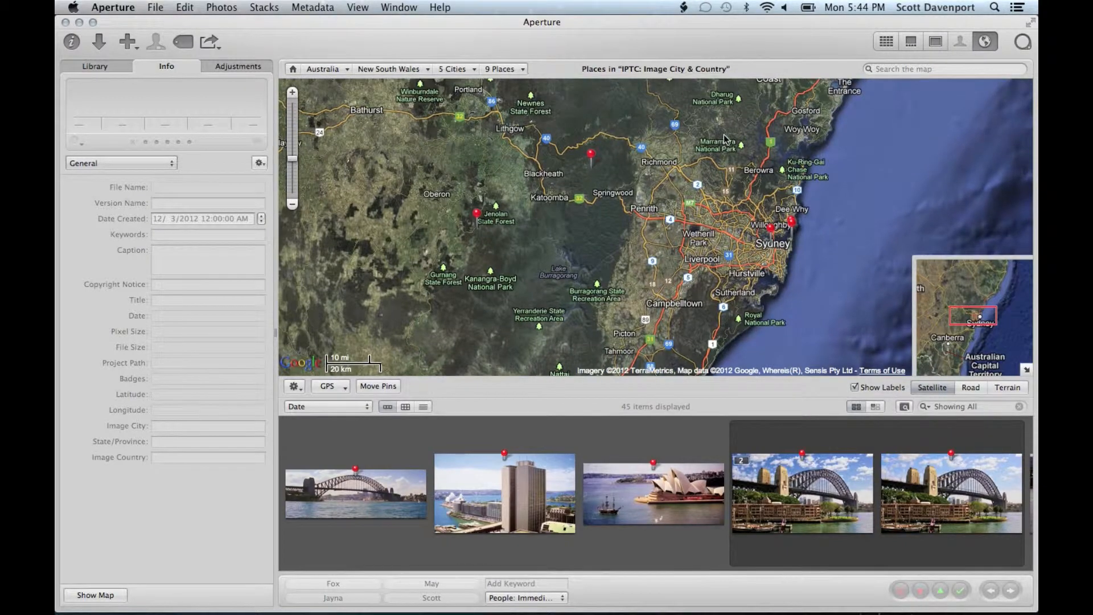
drag(710, 202, 726, 150)
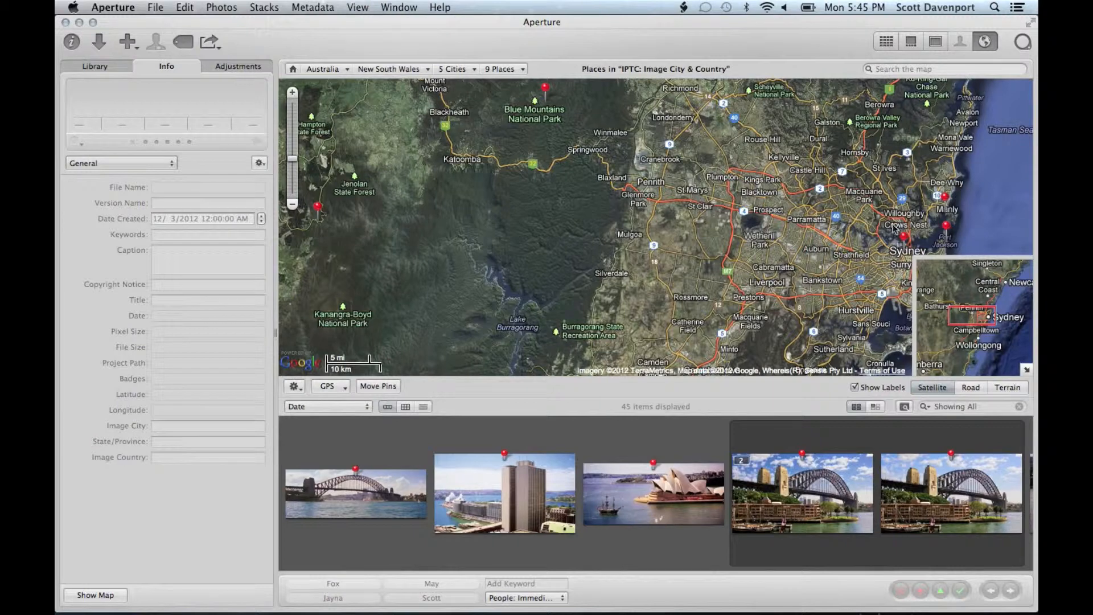
mouse_move(904, 237)
mouse_move(945, 202)
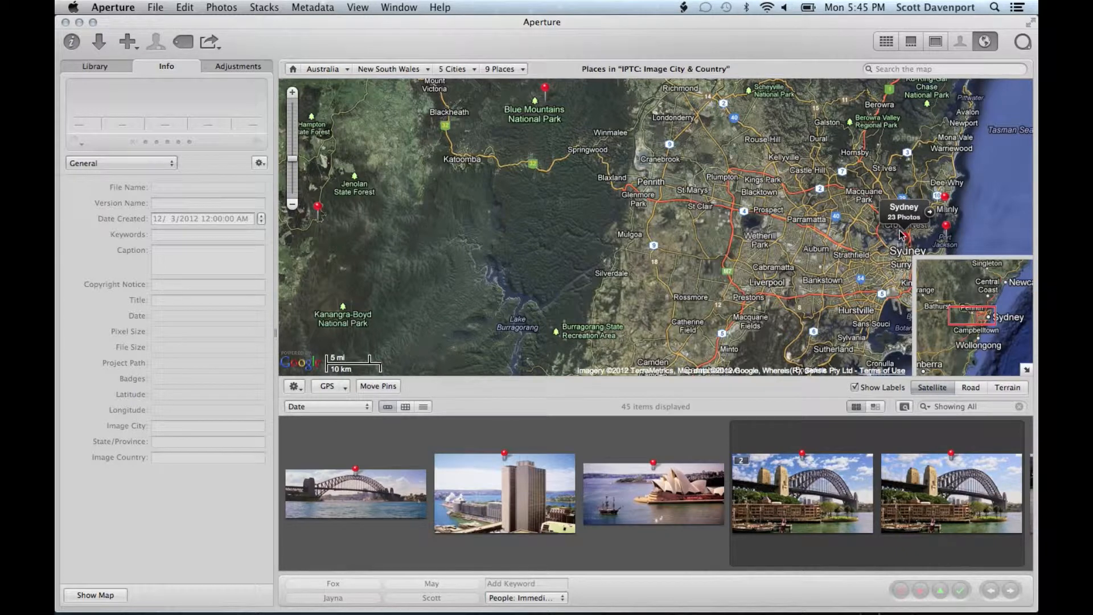
Step: Duplicate the metadata preset IPTC Image: Anaheim, CA, USA in the preset manager
click(259, 163)
click(259, 165)
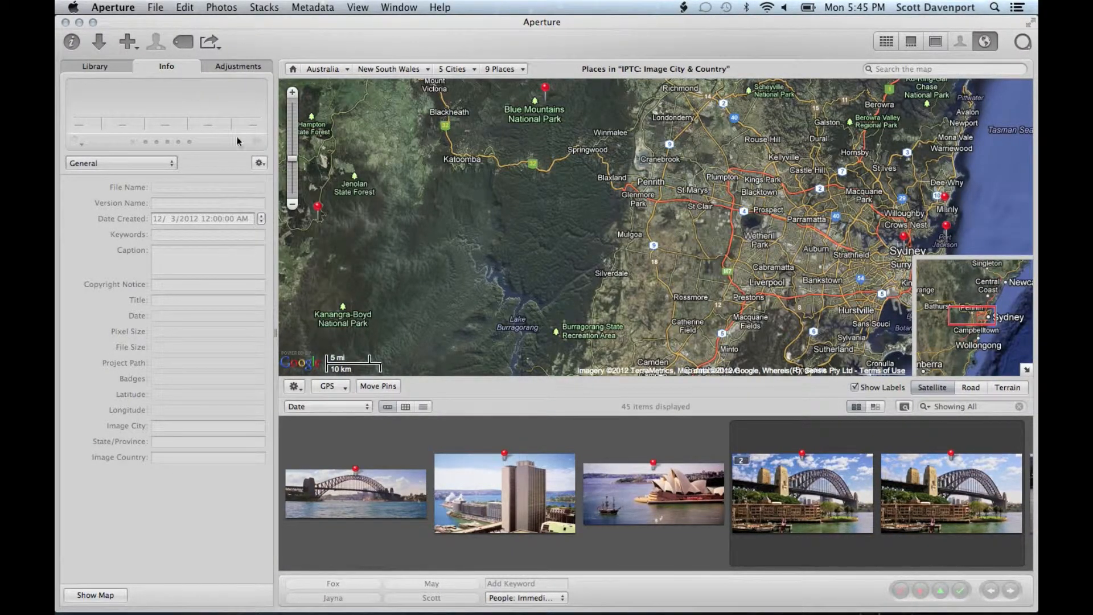
click(263, 166)
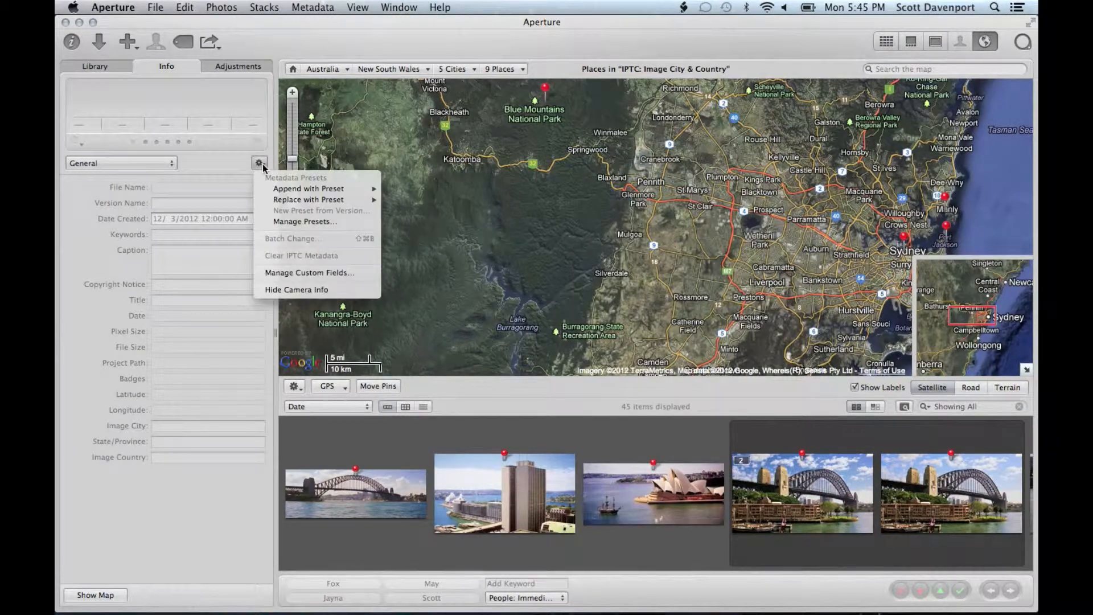
click(279, 221)
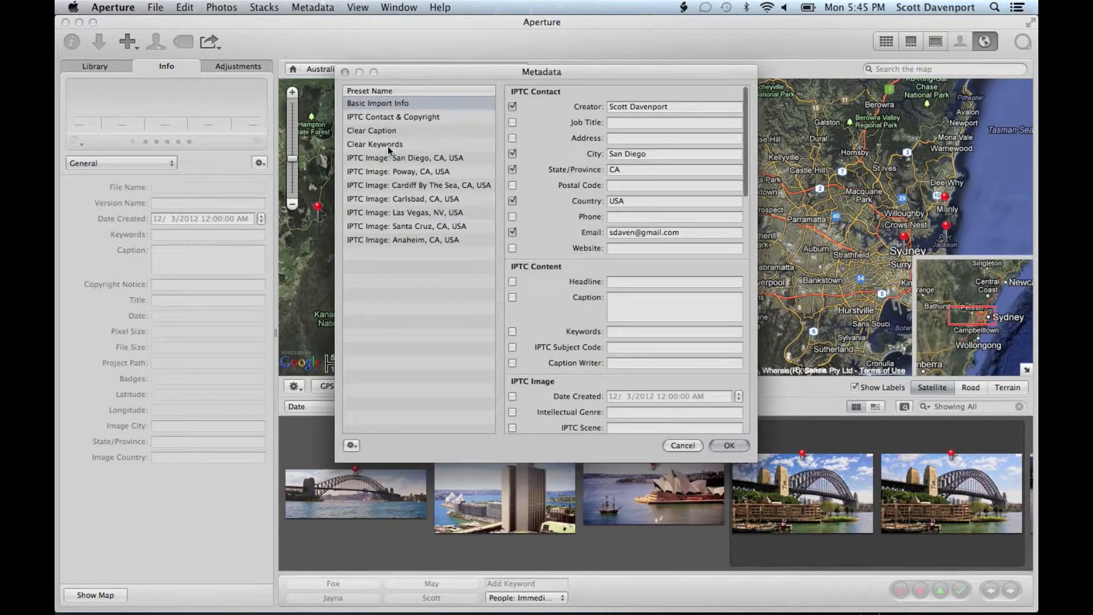
click(408, 240)
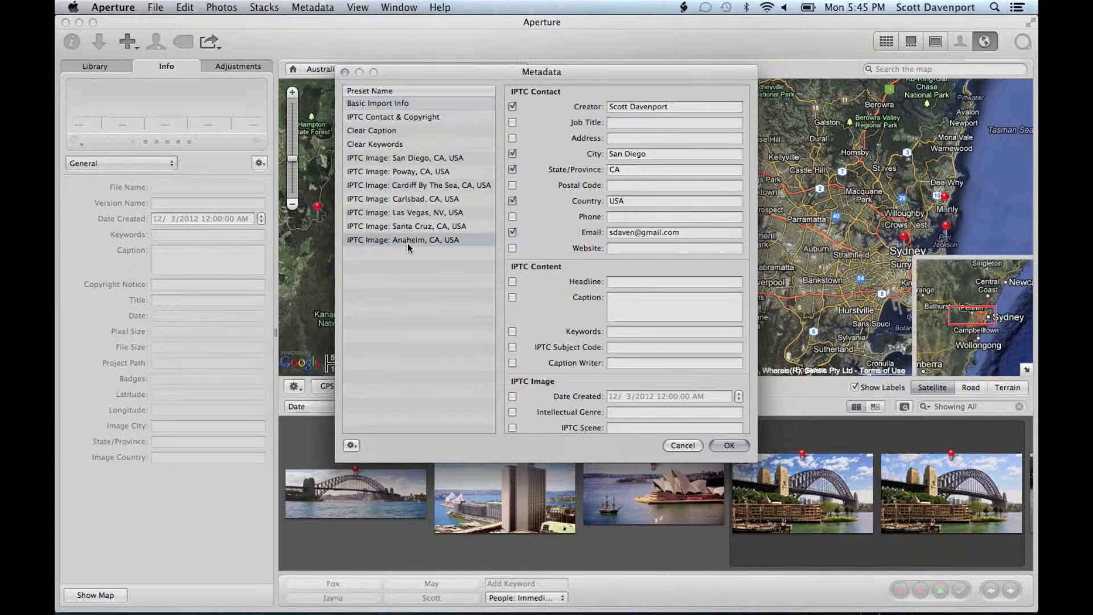
click(351, 445)
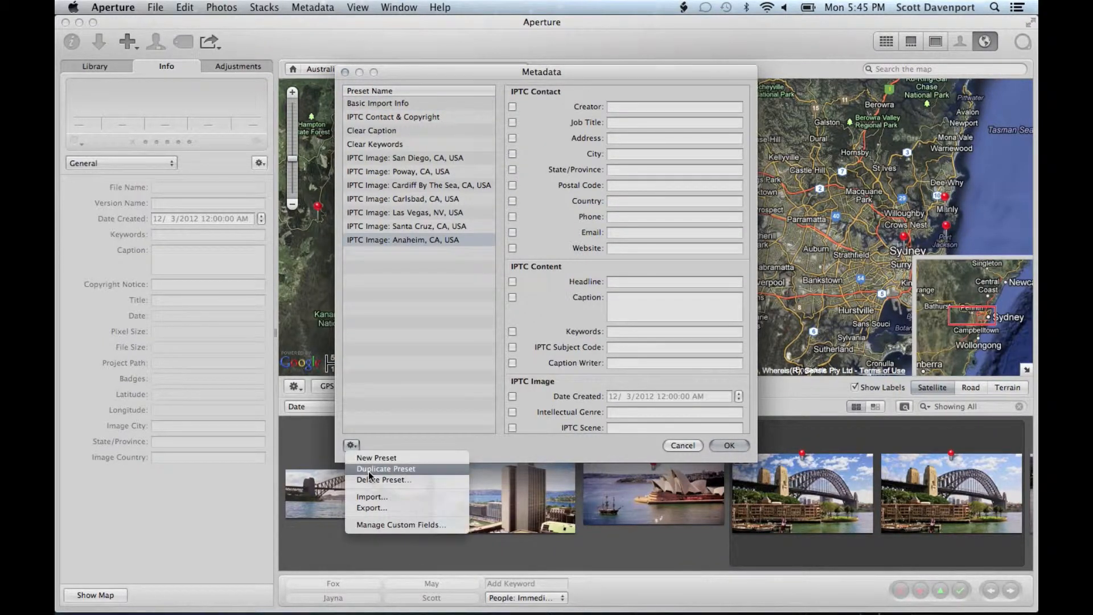
click(368, 469)
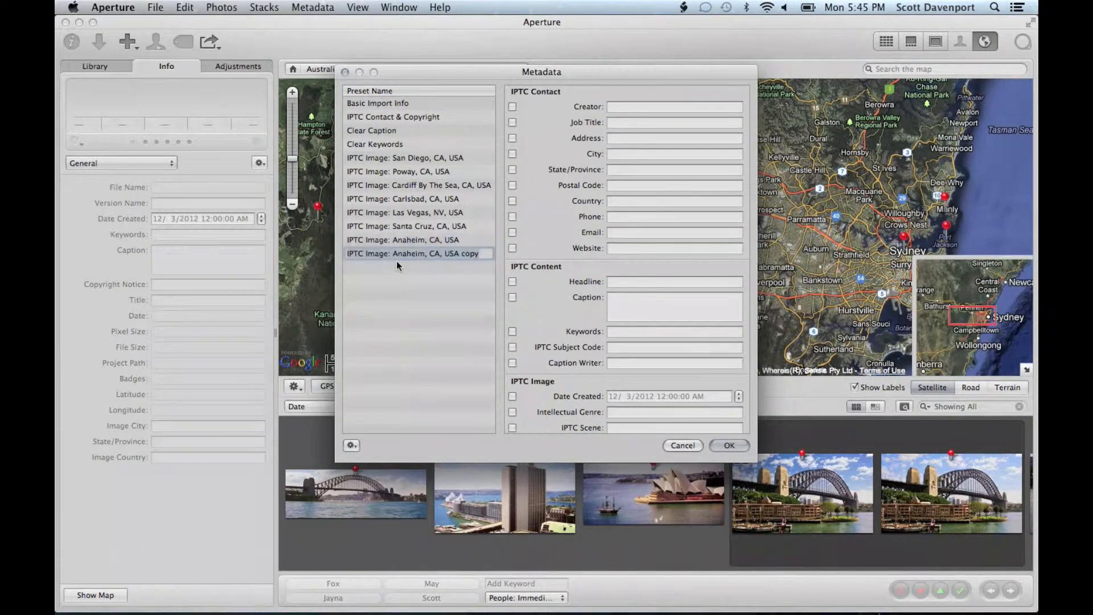
Step: Rename the duplicated preset as IPTC Image: Sydney, Australia
click(397, 258)
drag(394, 253, 493, 262)
text(Sydney, Au)
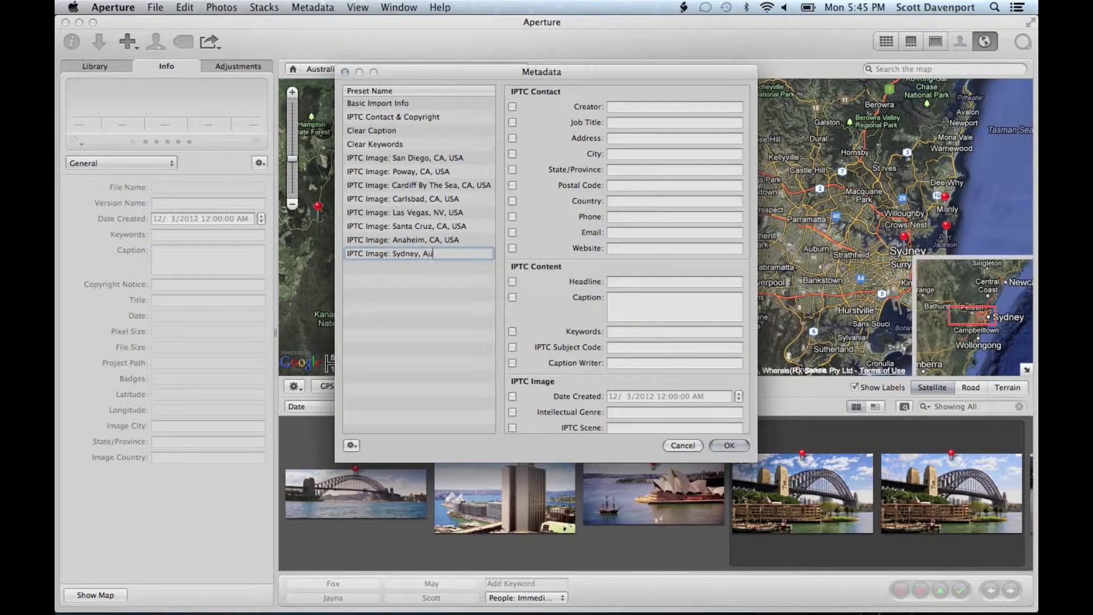
text(stralia)
key(Return)
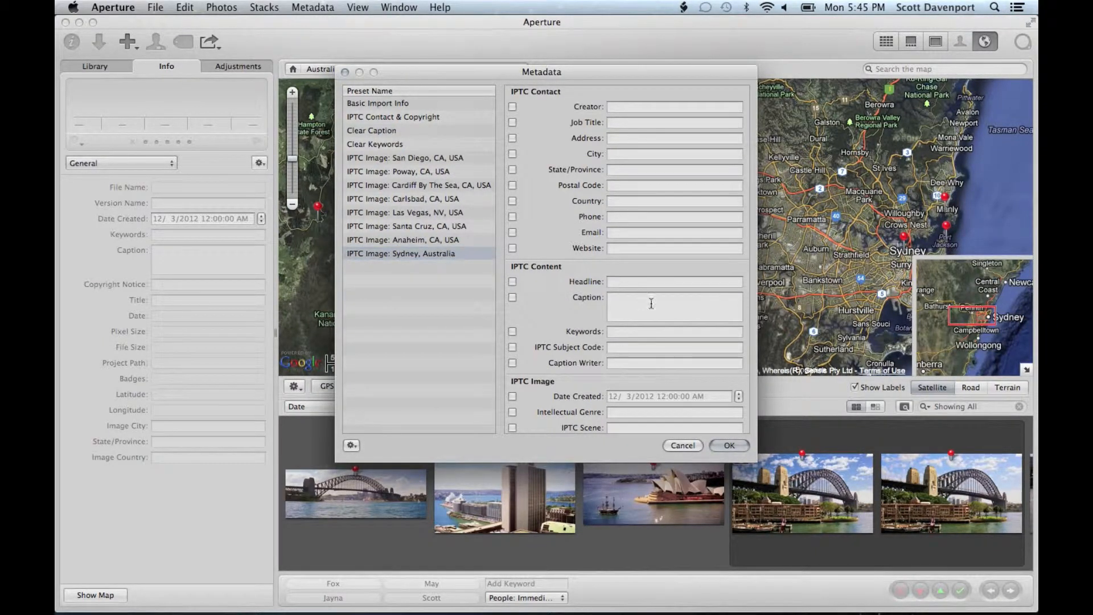
Step: Clear the State/Province value in the Sydney preset's IPTC Image section and leave that field disabled
scroll(651, 303, down, 4)
scroll(650, 306, down, 5)
click(581, 289)
double_click(610, 288)
key(BackSpace)
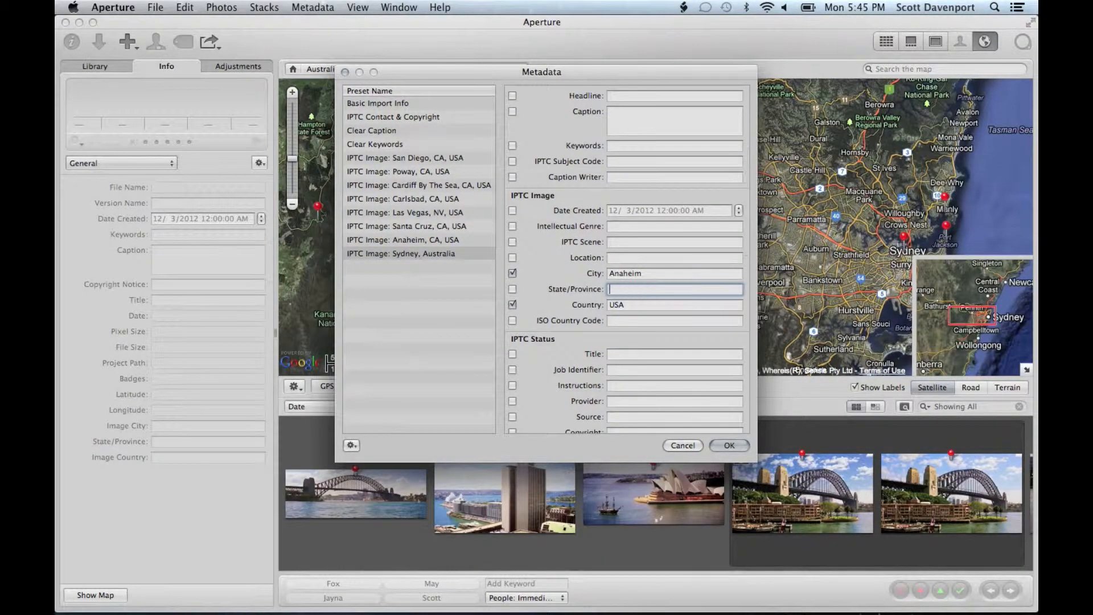
click(615, 274)
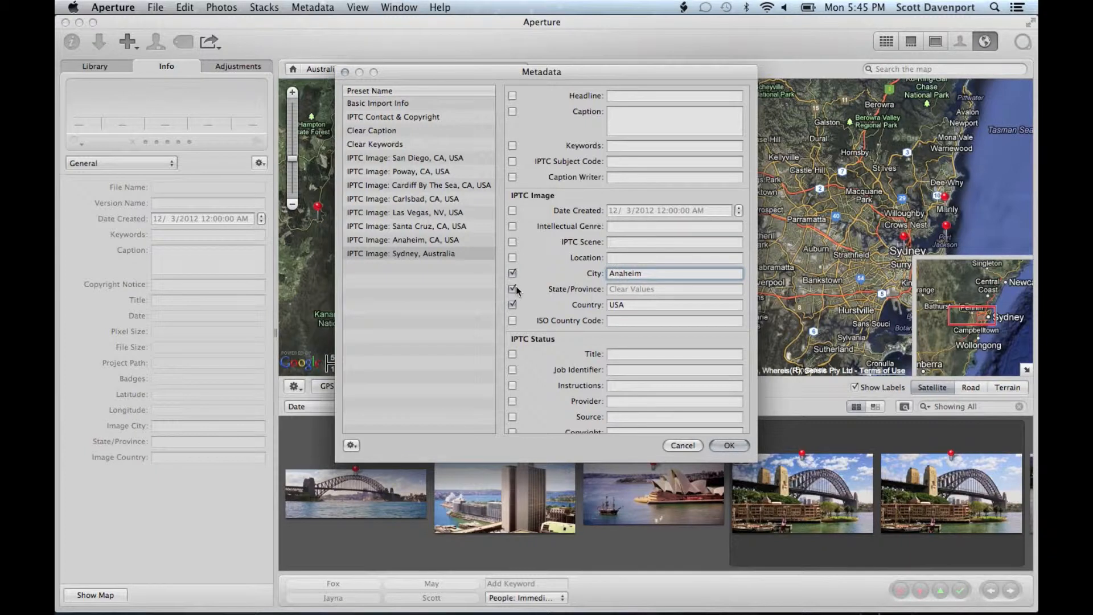
Step: Set the preset's IPTC Image city to Sydney and country to Australia, and save the presets
double_click(622, 273)
text(Sydney)
double_click(623, 304)
text(Aus)
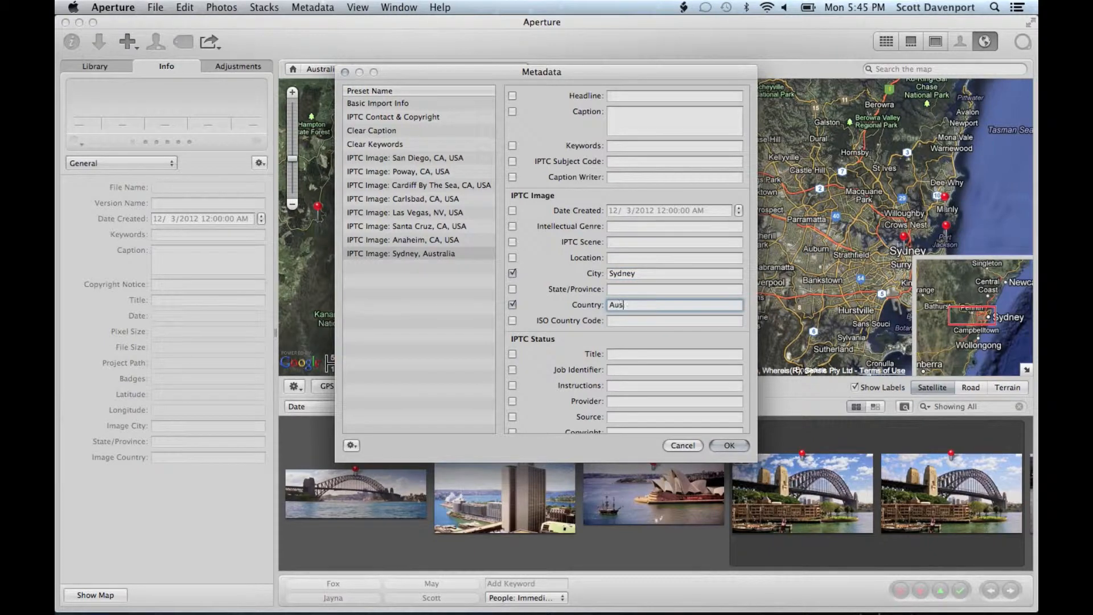
text(tralia)
click(729, 442)
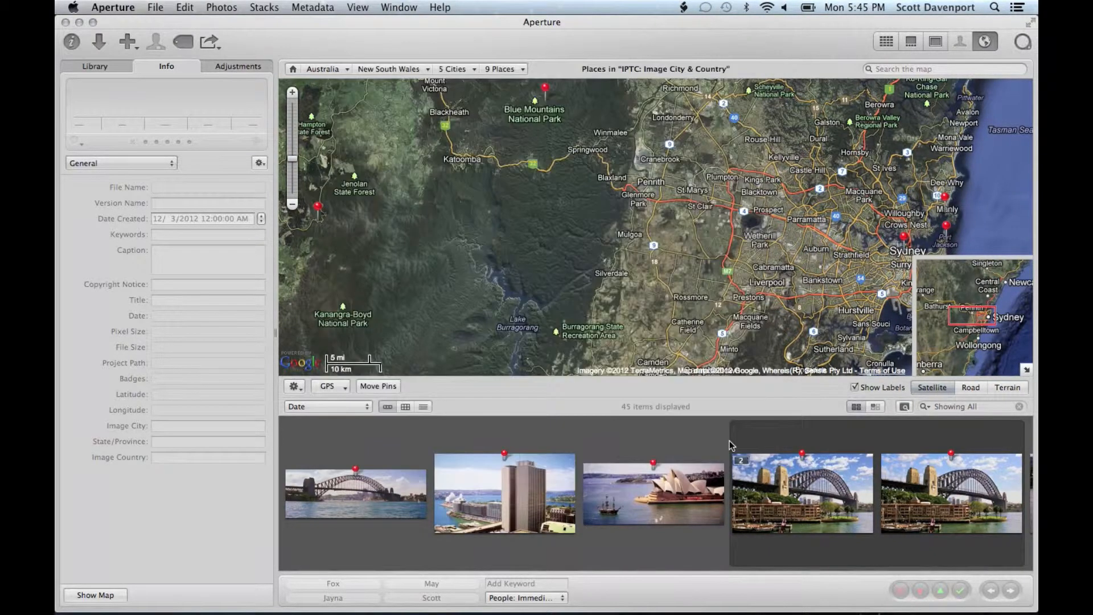
Step: Focus the Places map on the Sydney pin so that only the photos taken there are listed
mouse_move(904, 235)
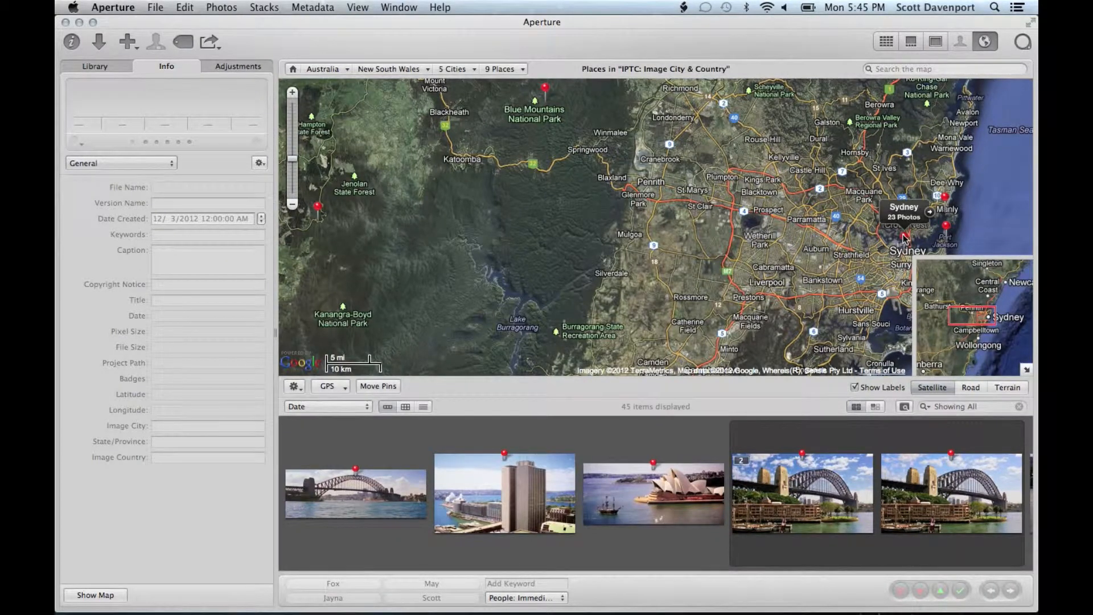
click(927, 211)
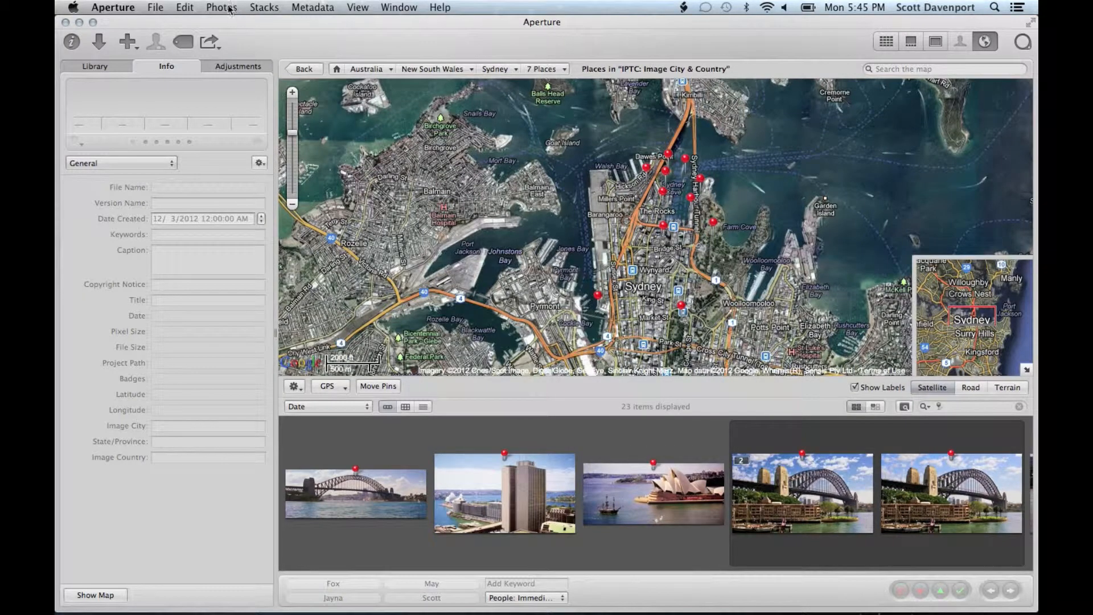
click(264, 8)
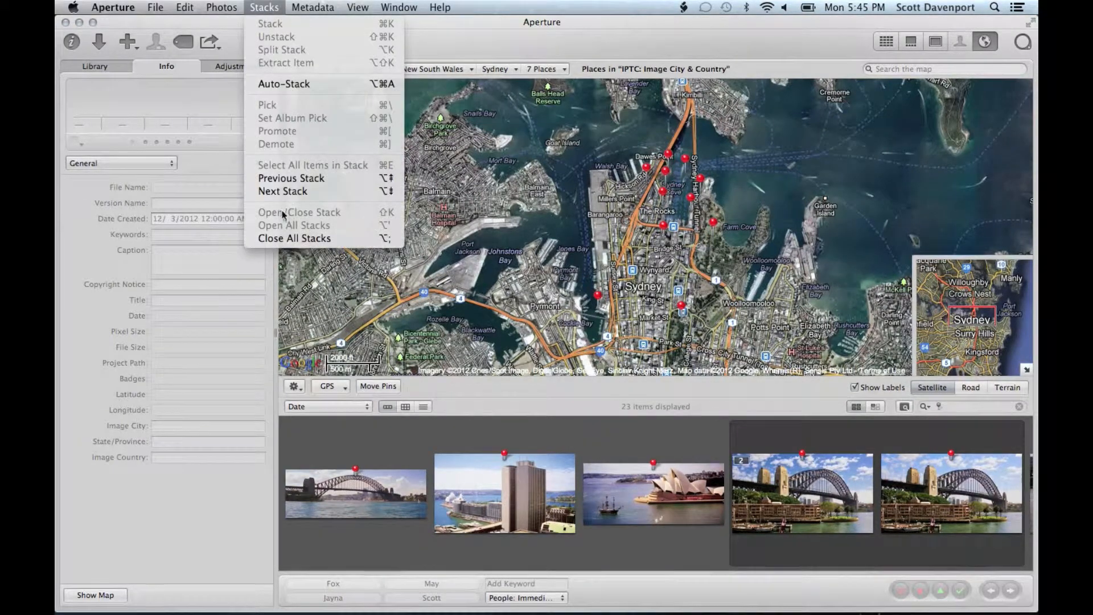
click(382, 438)
Step: Select all the listed Sydney photos and replace their metadata with the preset IPTC Image: Sydney, Australia
click(373, 493)
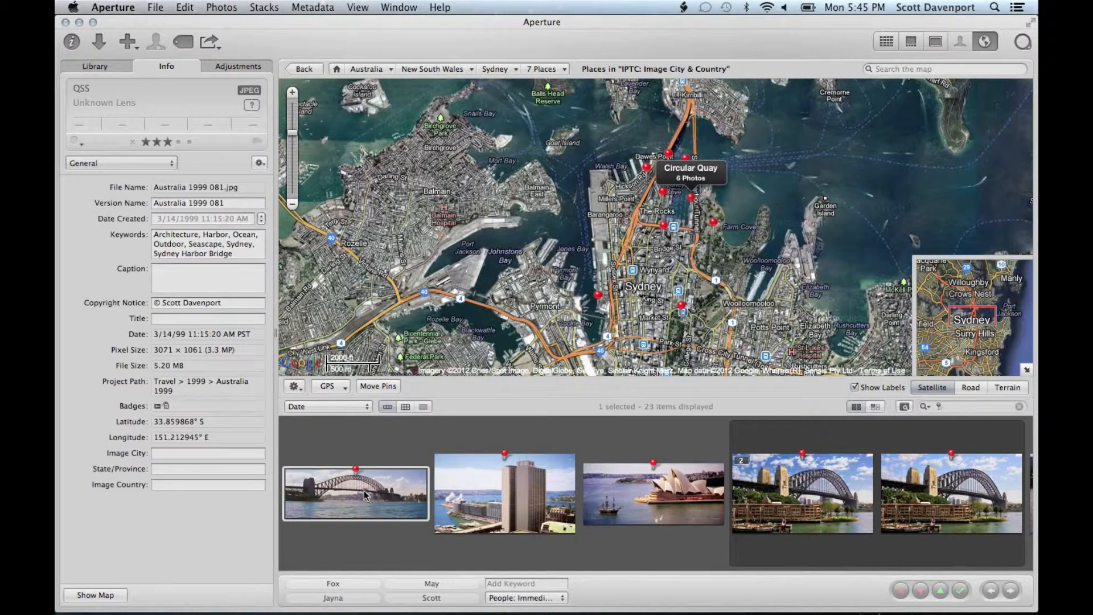
scroll(356, 492, left, 1)
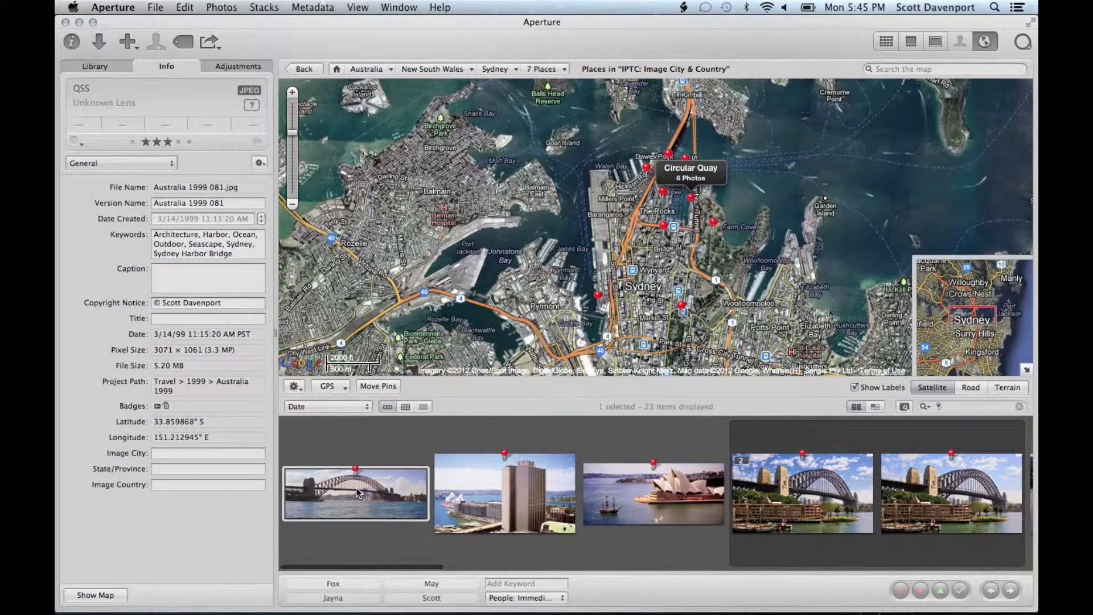
key(shift+Right)
key(shift+Right)
key(shift+Right)
key(shift+Right)
key(shift+Right)
key(shift+Right)
key(shift+Right)
key(shift+Right)
key(shift+Right)
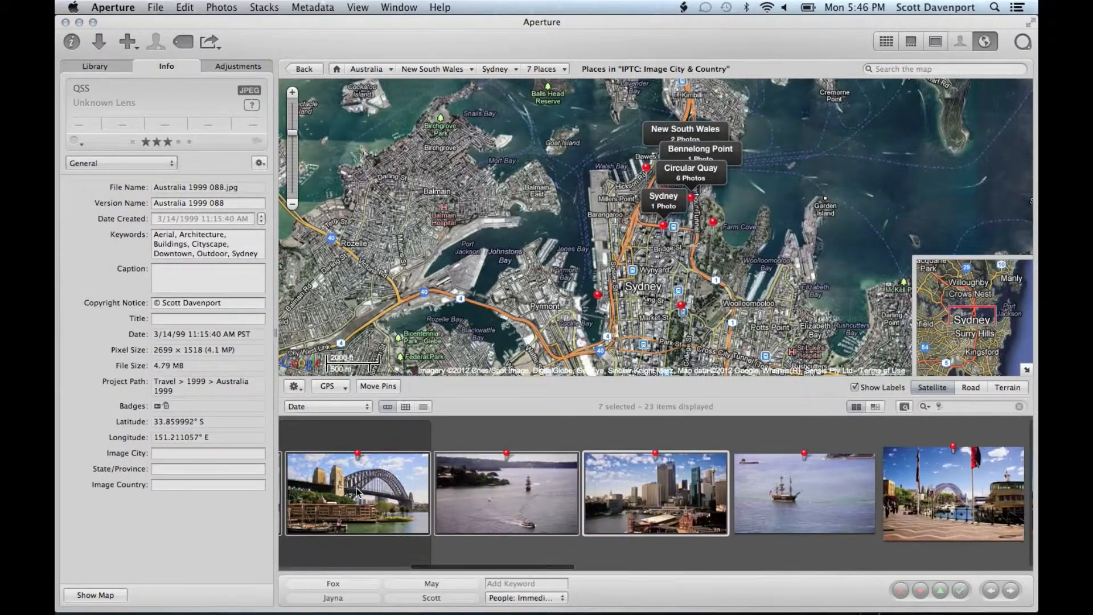
key(shift+Right)
key(shift+Right)
key(shift+Right)
key(shift+Right)
key(shift+Right)
key(shift+Right)
key(shift+Right)
key(shift+Right)
key(shift+Right)
key(shift+Right)
key(shift+Right)
key(shift+Right)
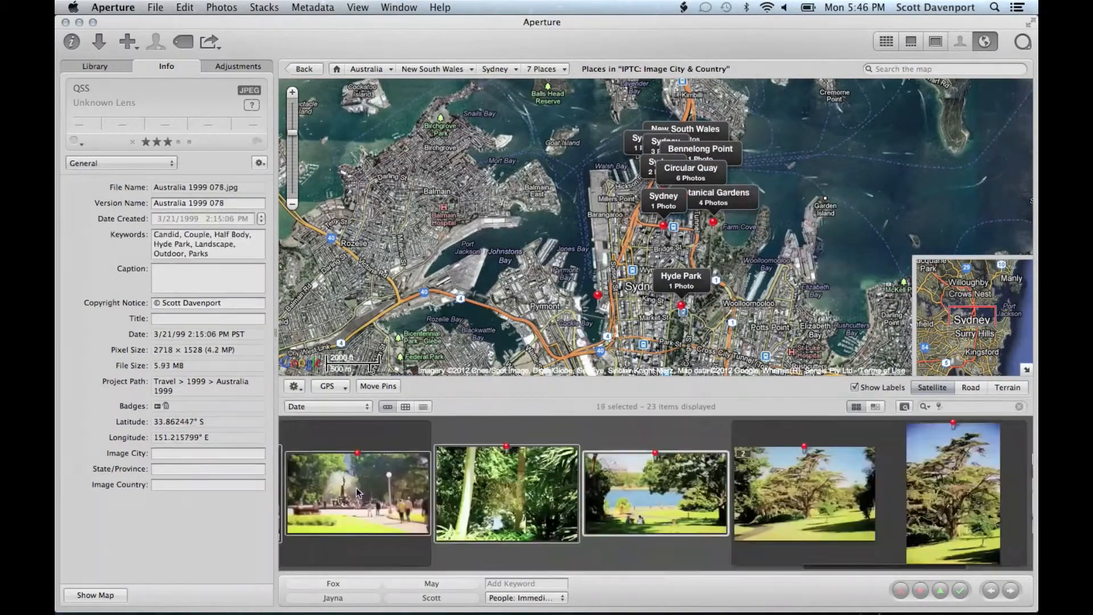
key(shift+Right)
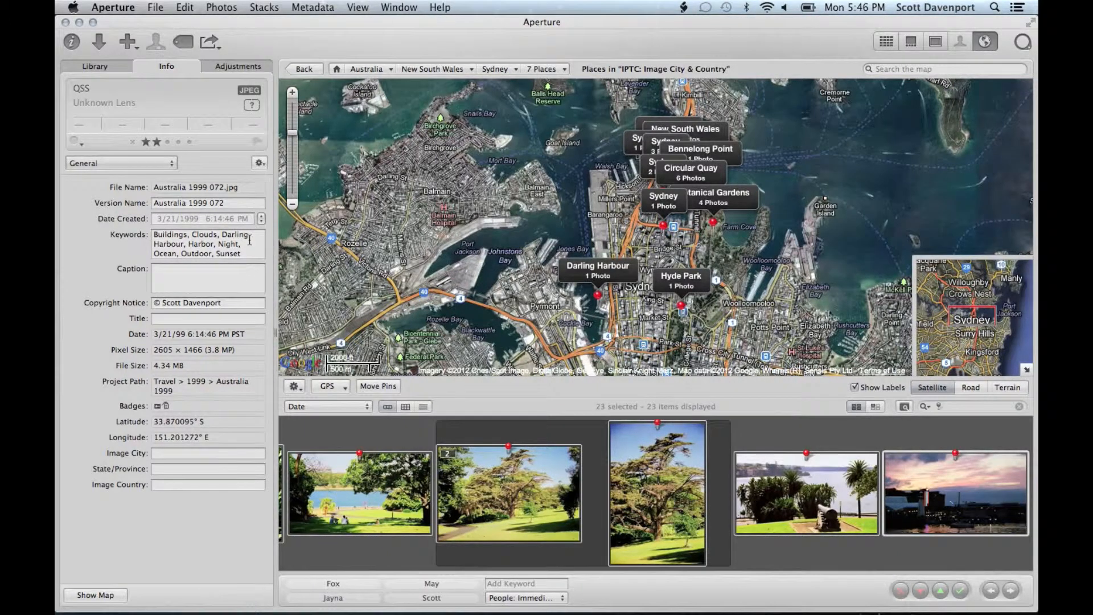
click(259, 163)
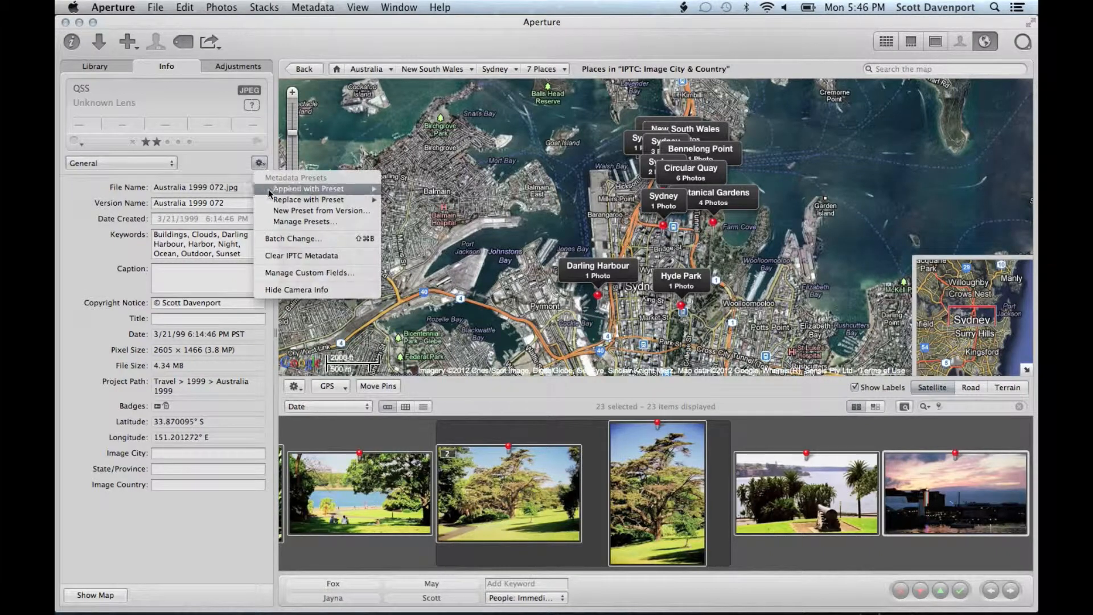
mouse_move(272, 200)
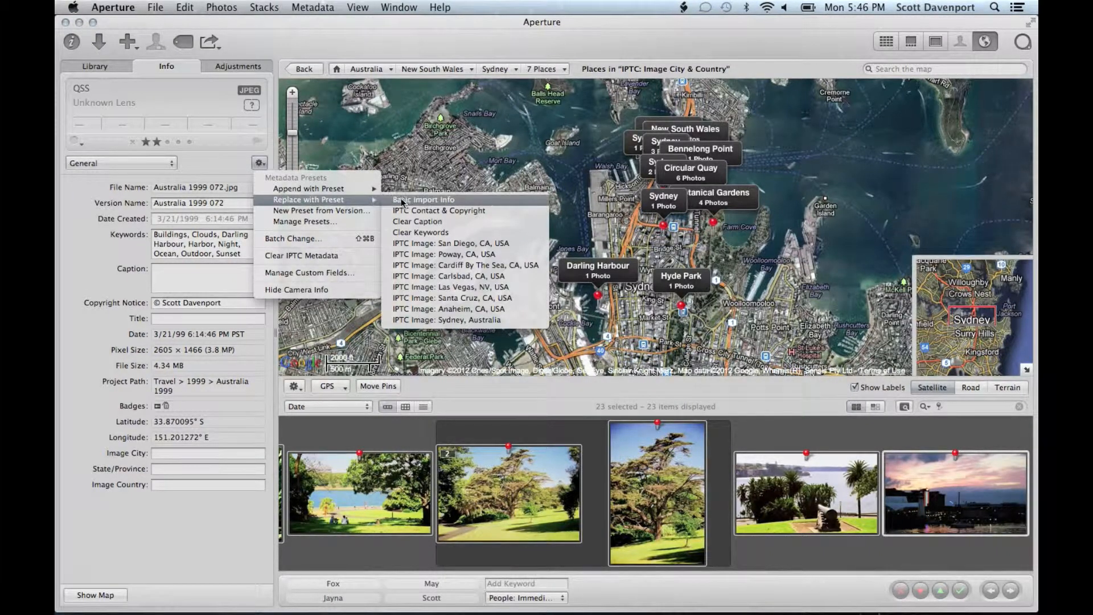
click(407, 320)
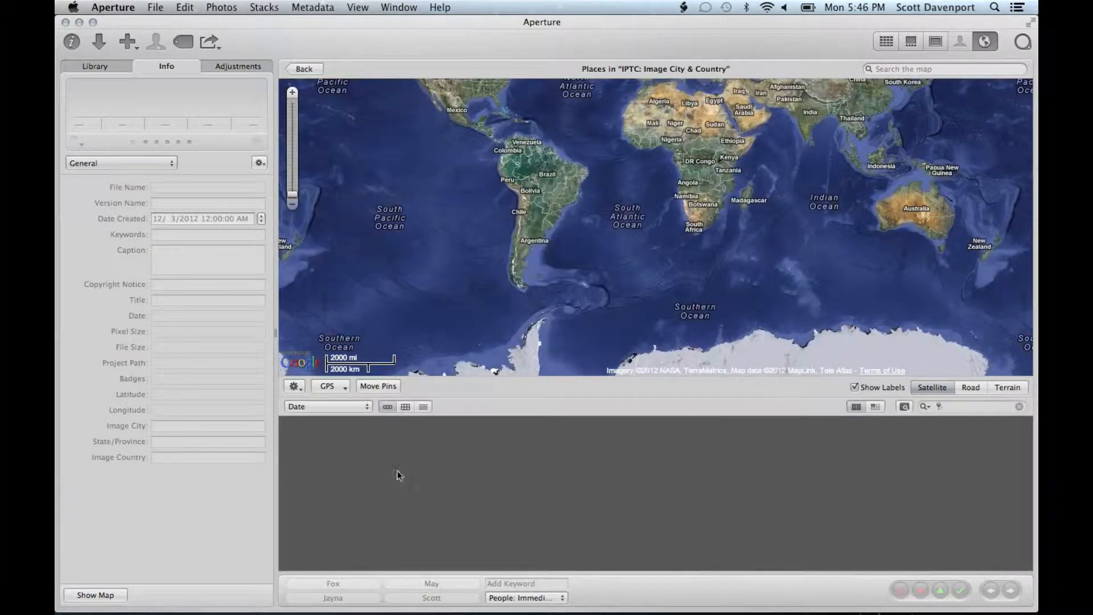
Step: Show the IPTC: Image City & Country album as a thumbnail grid and clear its location filter to review the remaining photos
double_click(648, 307)
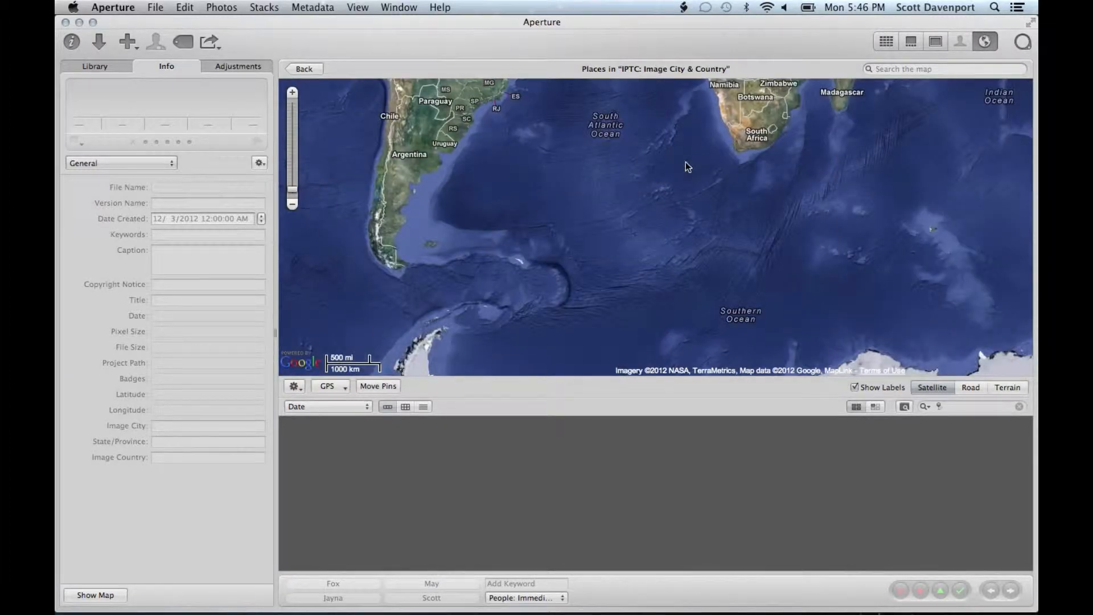
click(885, 42)
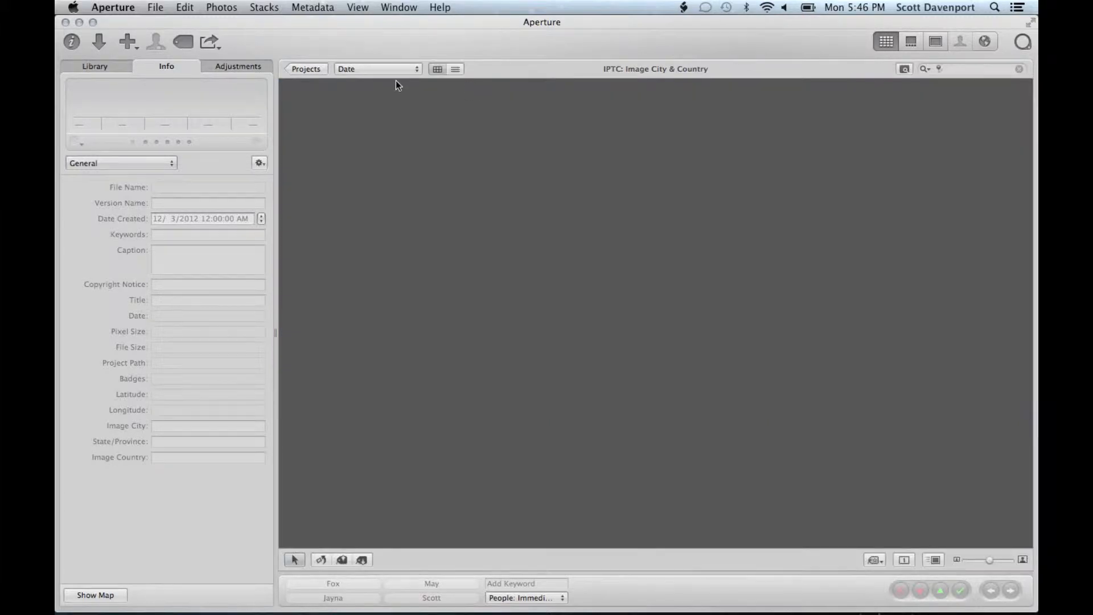
click(100, 66)
click(126, 273)
click(126, 286)
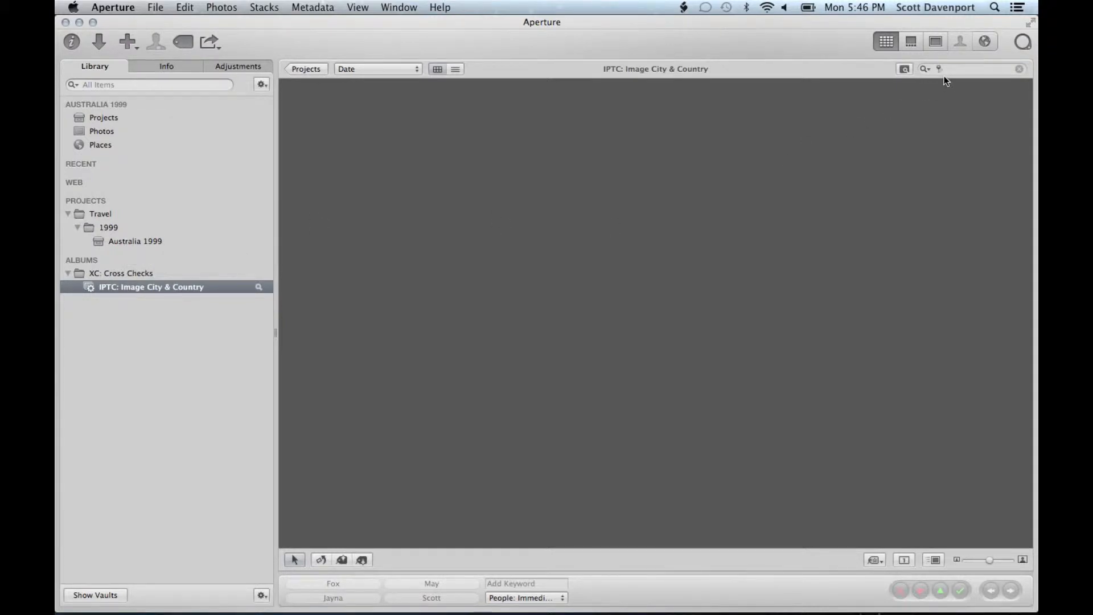
click(1018, 67)
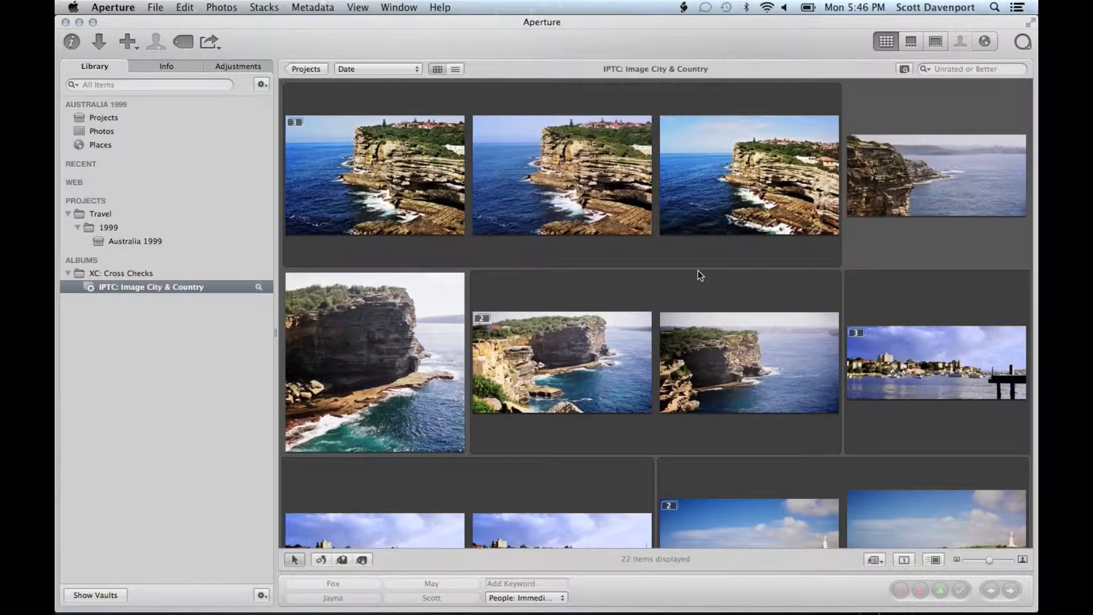
scroll(698, 272, down, 10)
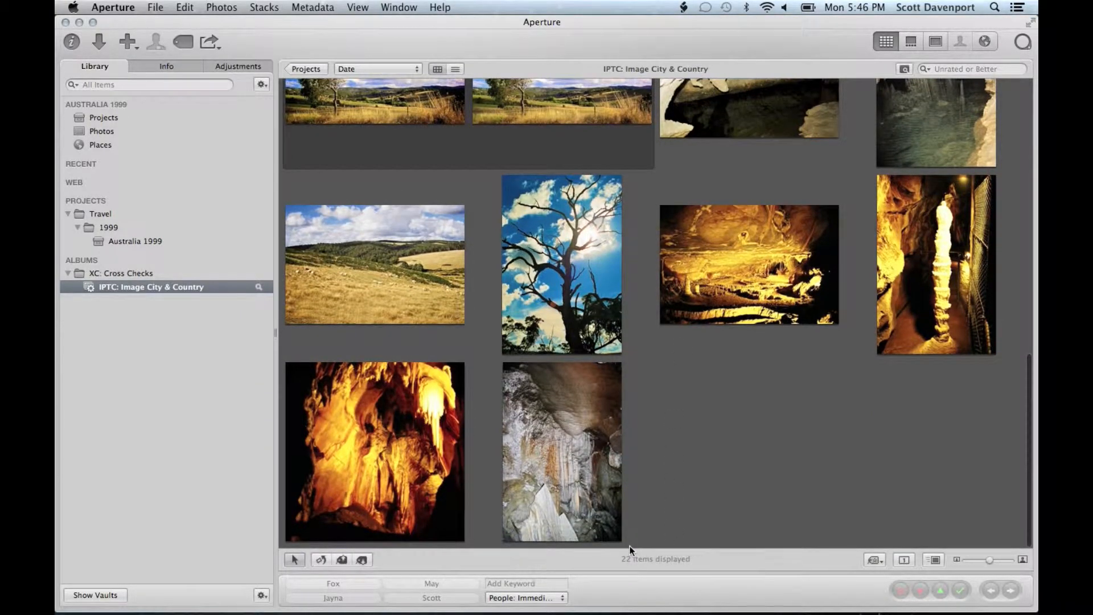
Step: Show the Australia 1999 project in Places and examine the photo pins at Jenolan Caves and around Sydney up close
click(148, 240)
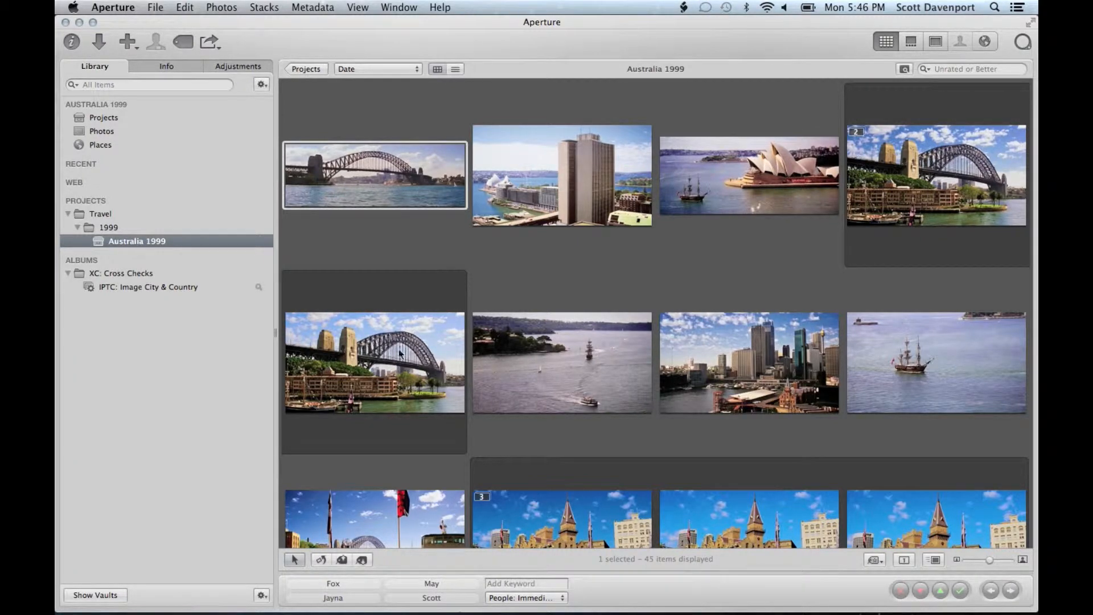
click(989, 42)
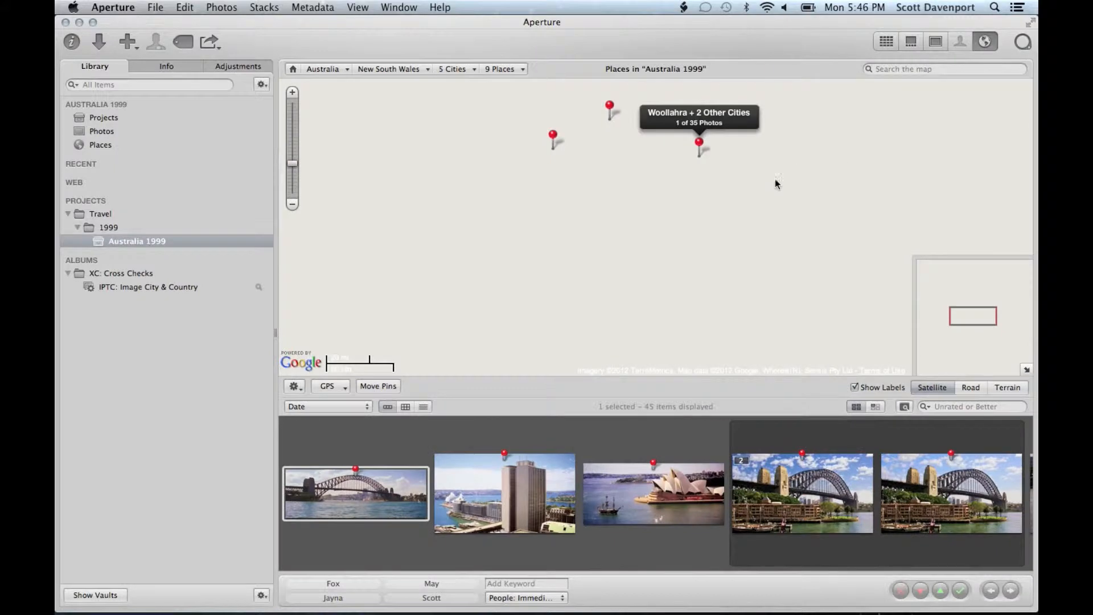
mouse_move(552, 138)
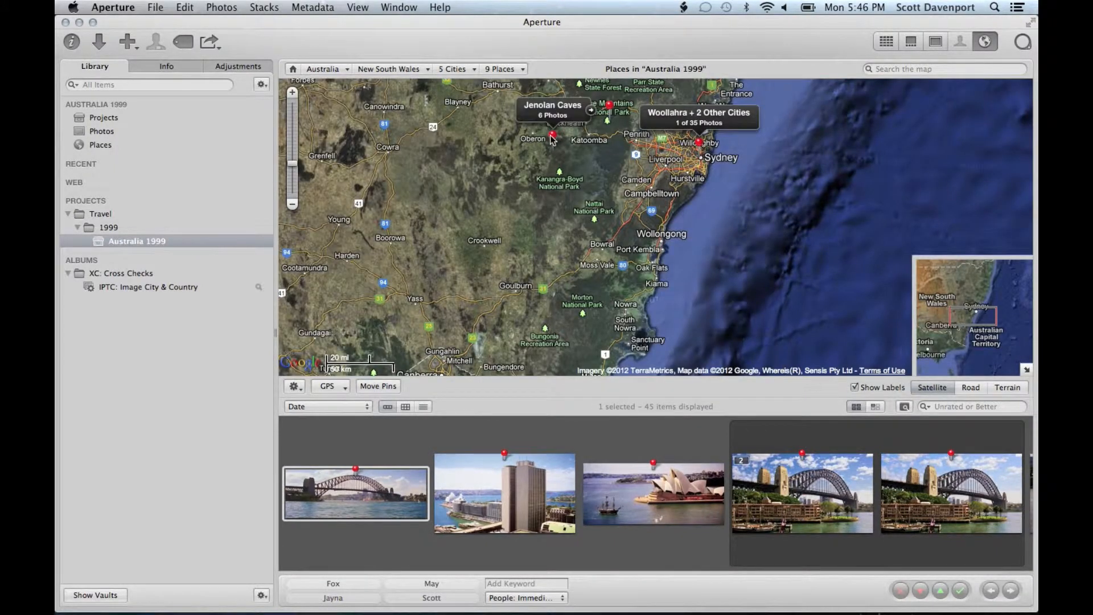
drag(612, 137, 567, 217)
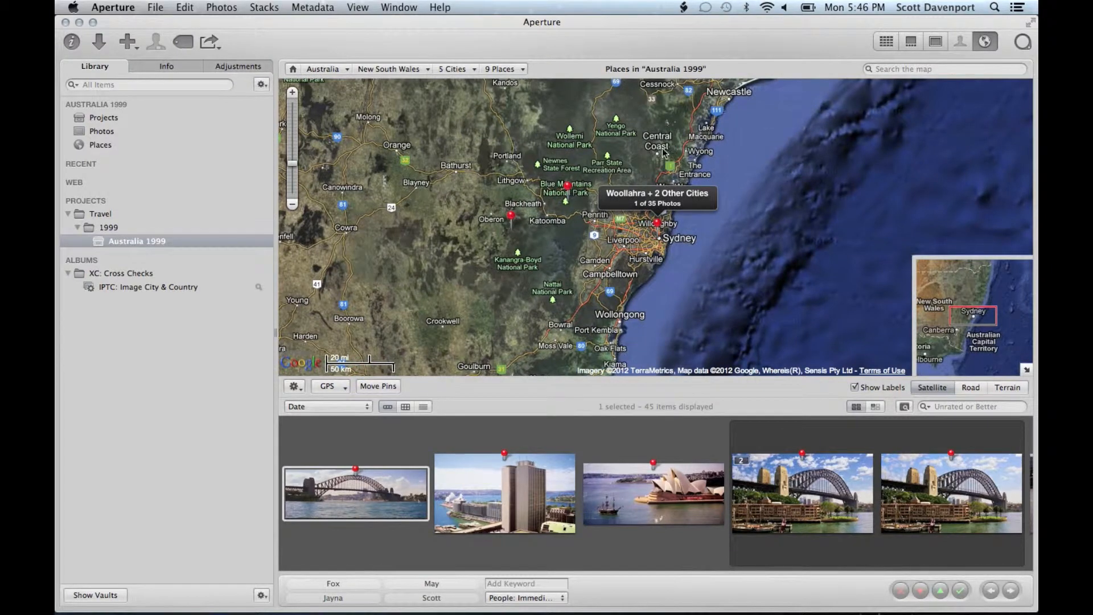
click(662, 163)
double_click(676, 213)
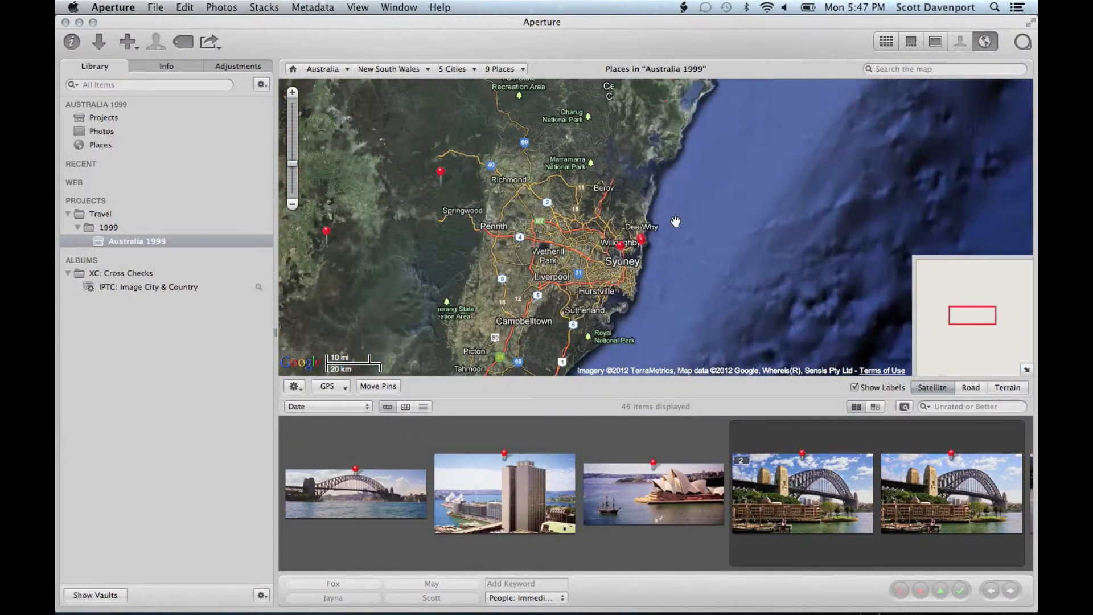
double_click(678, 232)
mouse_move(583, 228)
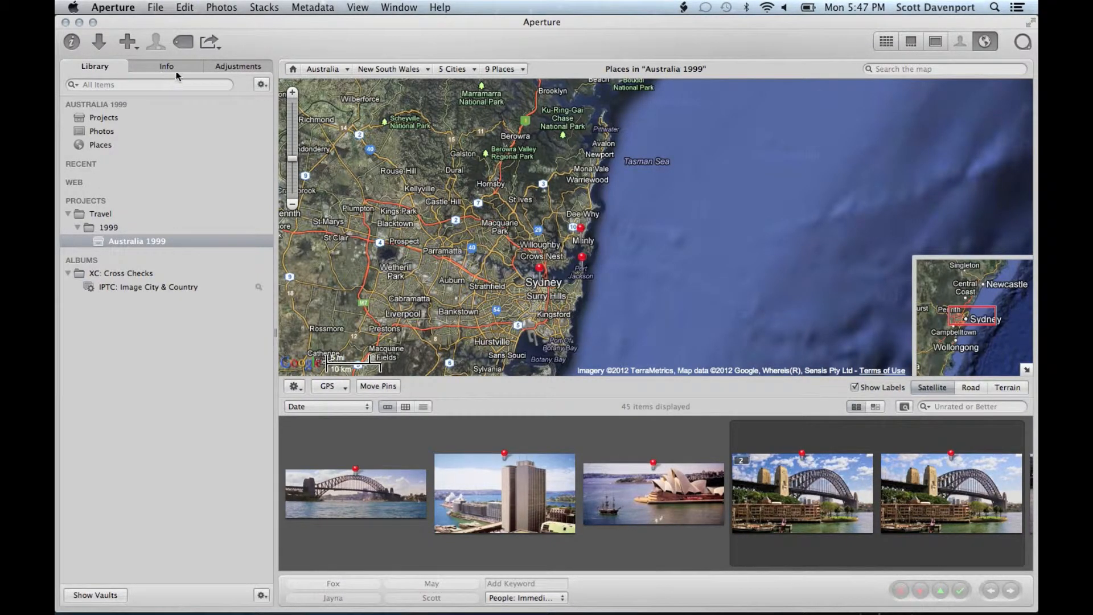
Step: Return to the thumbnail grid of the IPTC: Image City & Country album and open its smart settings to review the rules
click(886, 41)
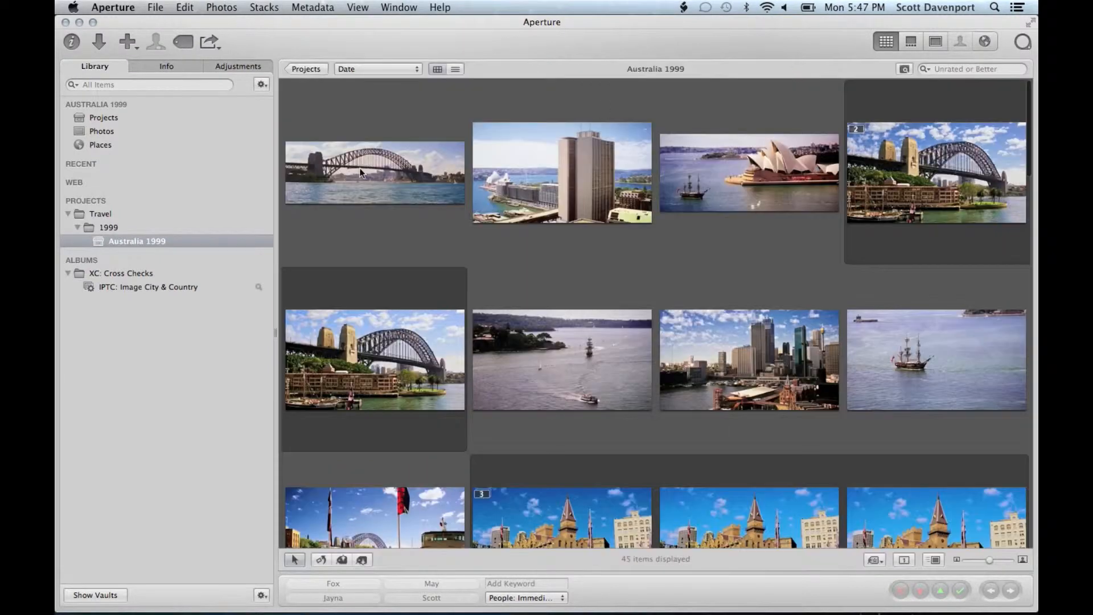
click(131, 286)
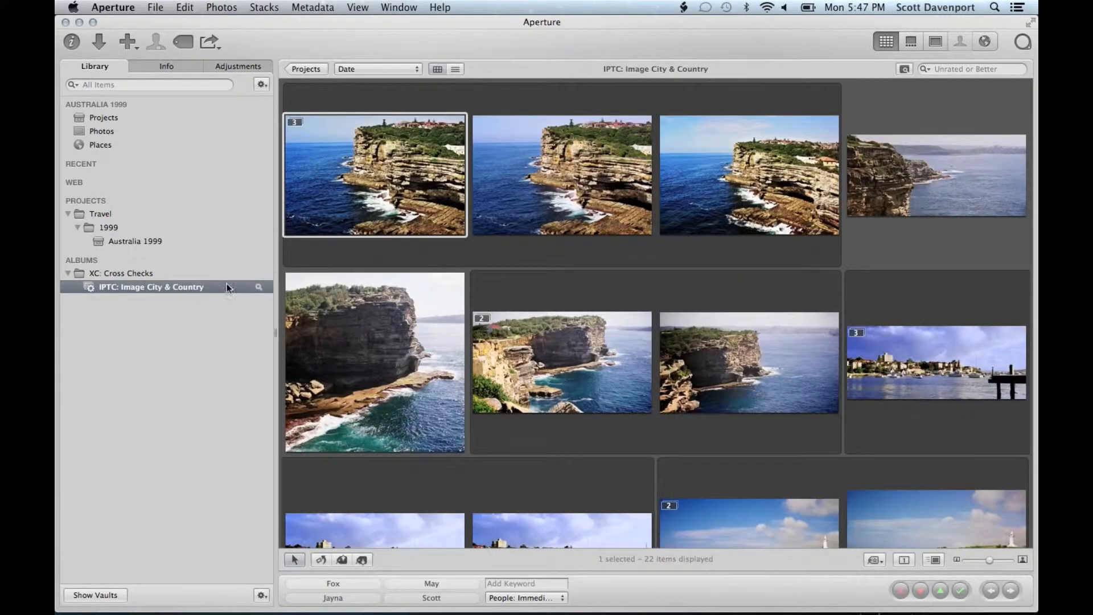
click(259, 287)
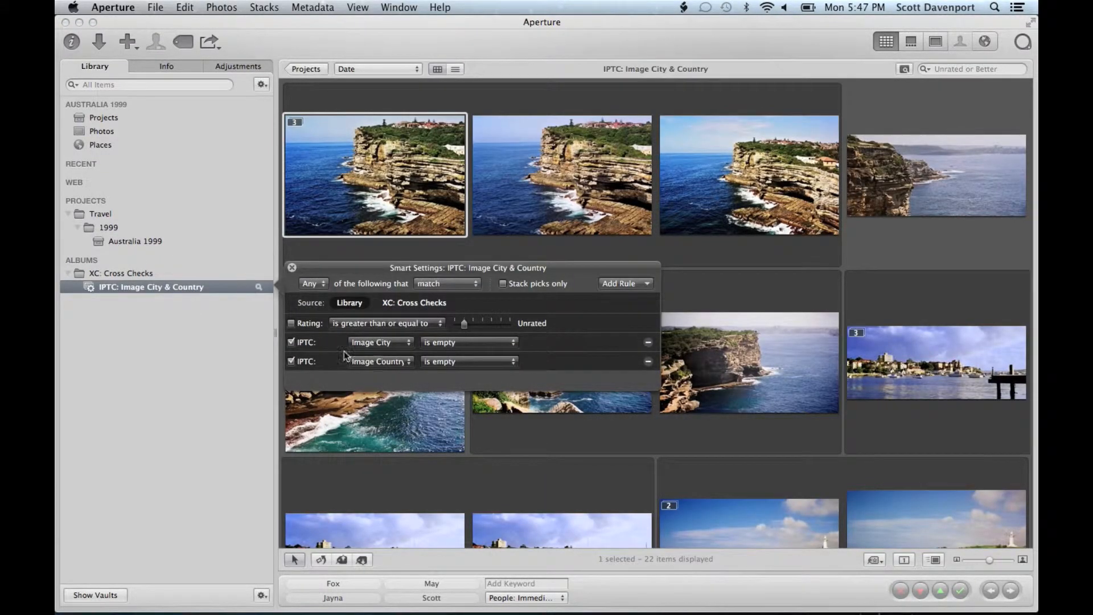